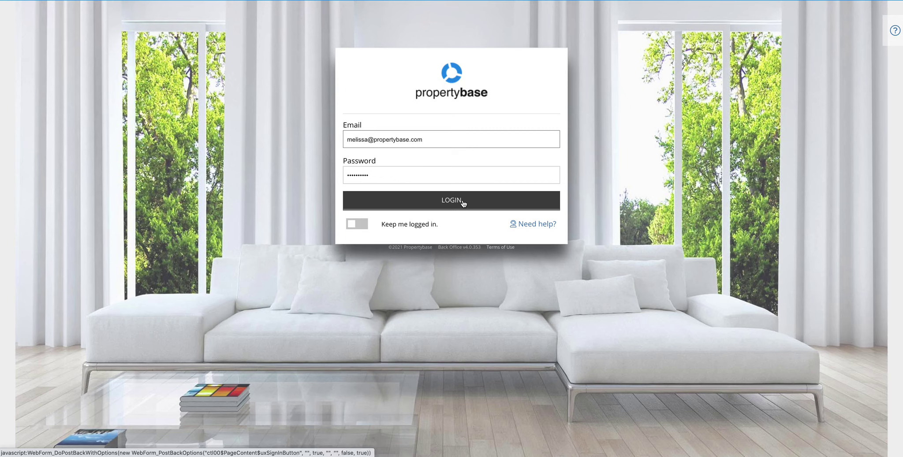
Log in with the prefilled credentials and look at the sidebar's quick links, email and shared docs shortcuts.
{"action": "left_click", "coordinate": [463, 203]}
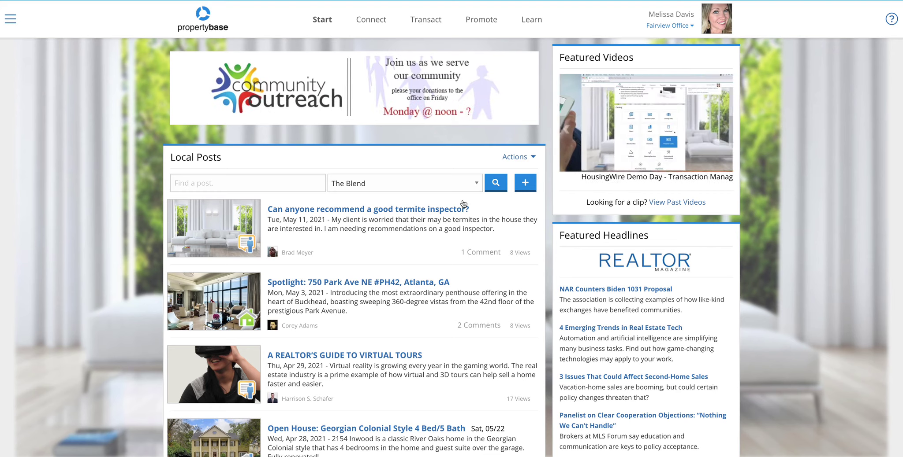
{"action": "left_click", "coordinate": [11, 20]}
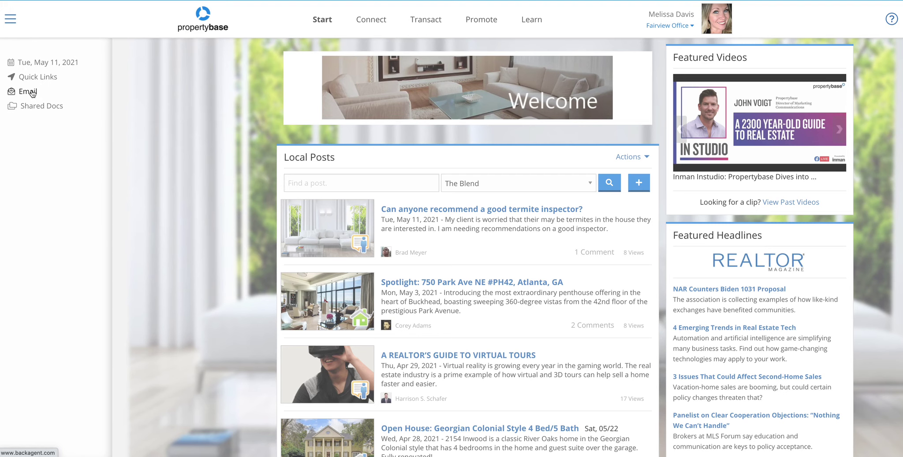
{"action": "left_click", "coordinate": [11, 19]}
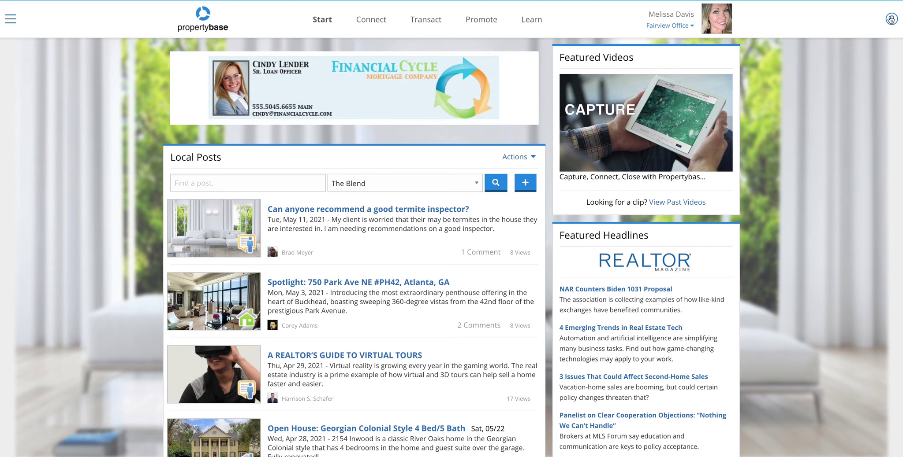
Check the help options, including the choices for asking local staff or contacting Propertybase, and close them.
{"action": "left_click", "coordinate": [890, 19]}
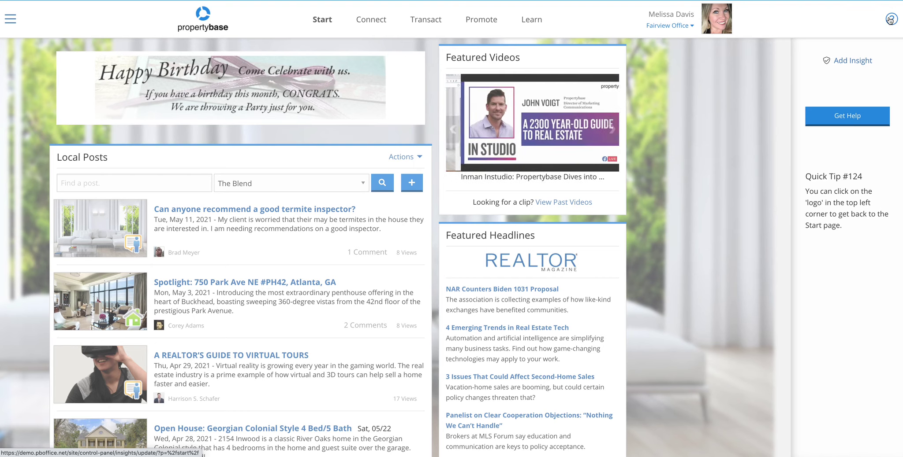
{"action": "left_click", "coordinate": [849, 117]}
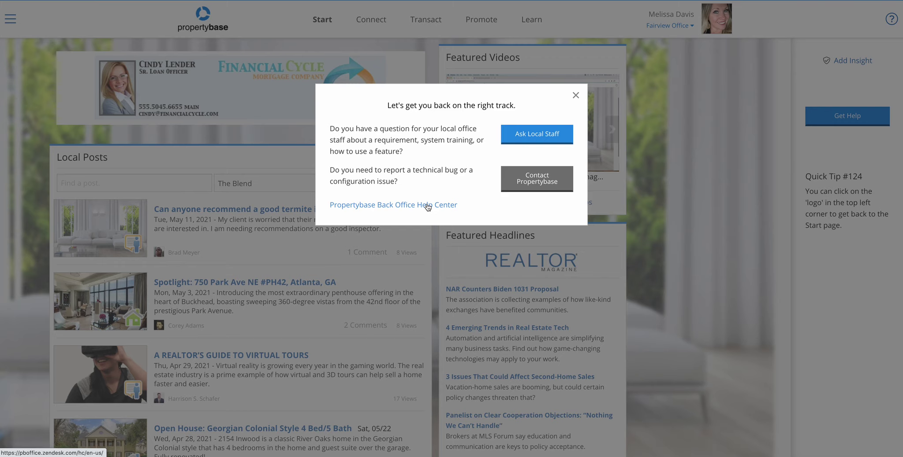
{"action": "left_click", "coordinate": [575, 97]}
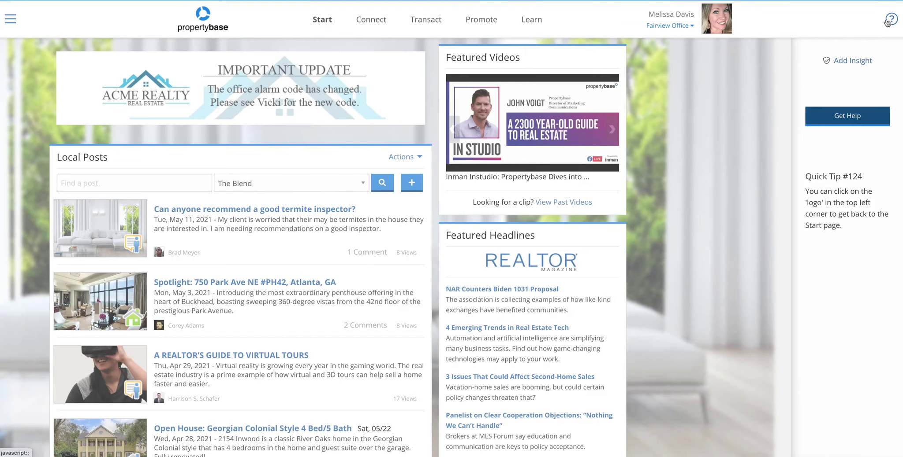
{"action": "left_click", "coordinate": [891, 20]}
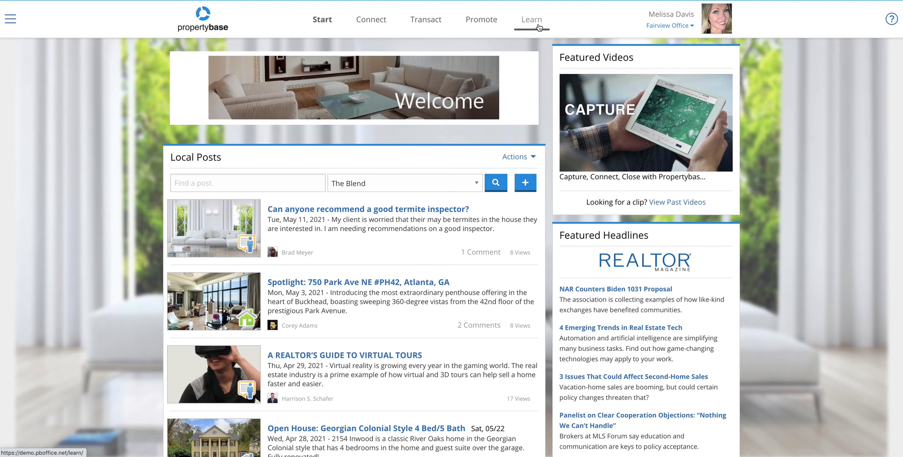
View the full Connect calendar for May 2021 with its event filters shown, and return to the Connect page.
{"action": "left_click", "coordinate": [374, 24]}
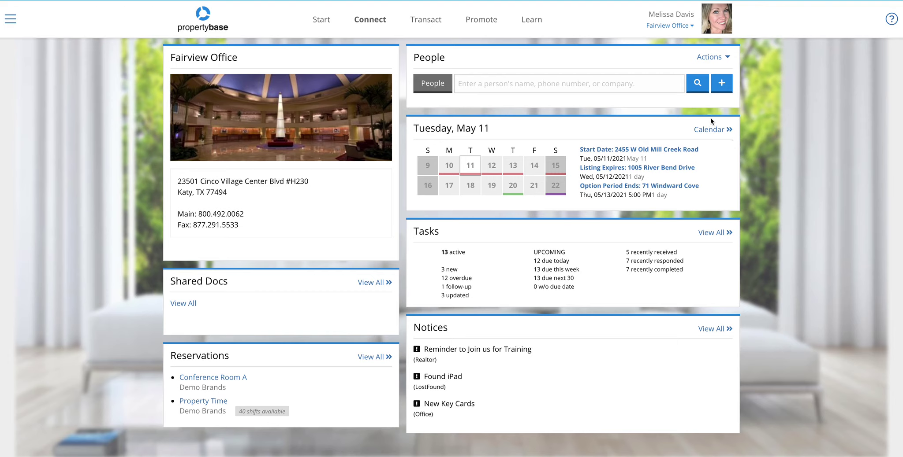
{"action": "left_click", "coordinate": [710, 130]}
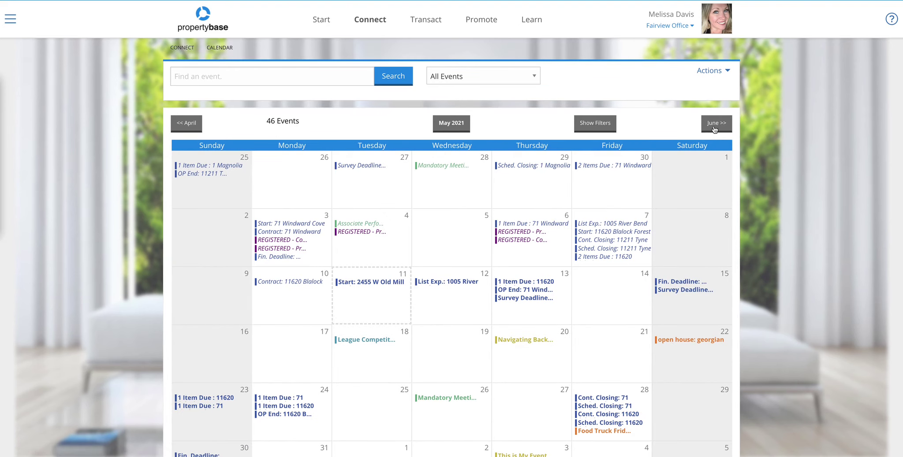
{"action": "left_click", "coordinate": [600, 122]}
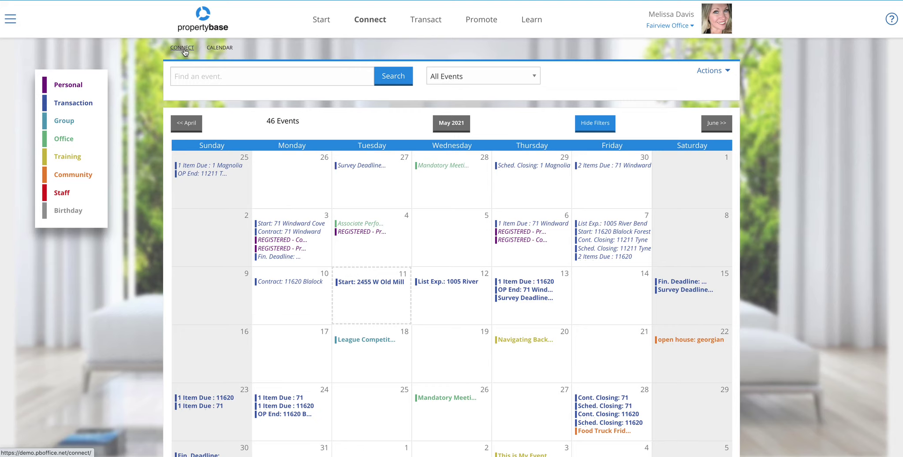
{"action": "left_click", "coordinate": [185, 52]}
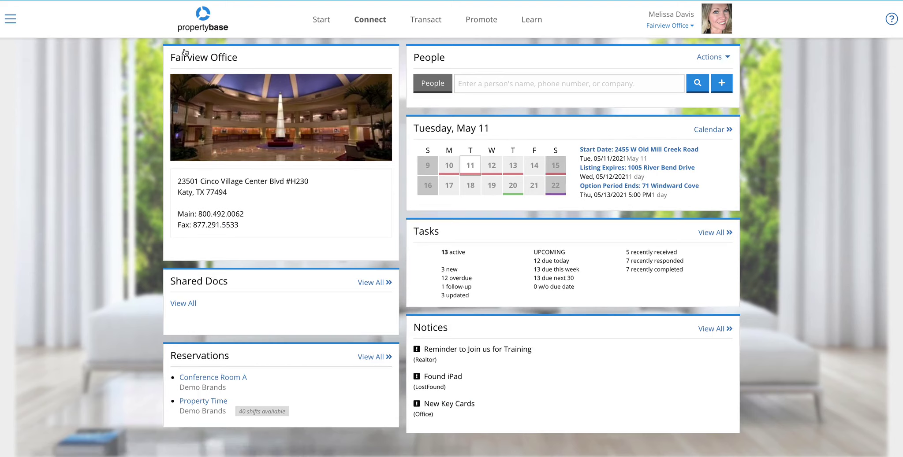
Open the Brenham, TX buyer transaction from the list of active transactions in Transact.
{"action": "left_click", "coordinate": [432, 24]}
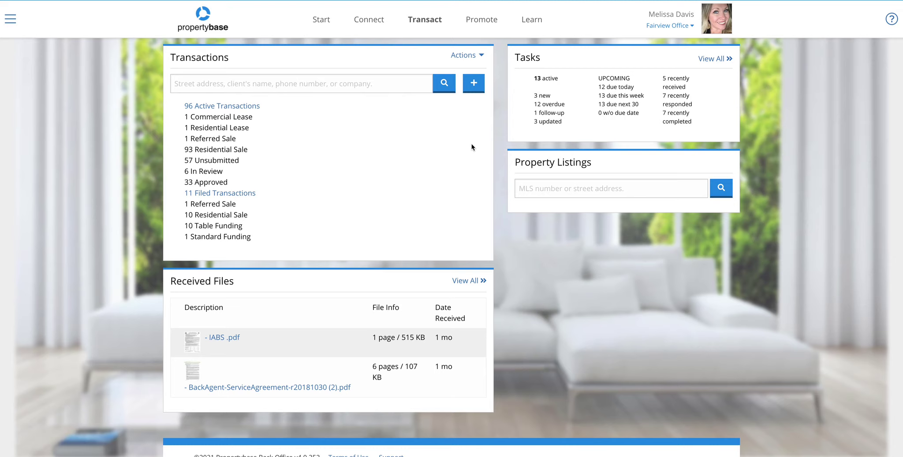
{"action": "left_click", "coordinate": [481, 57]}
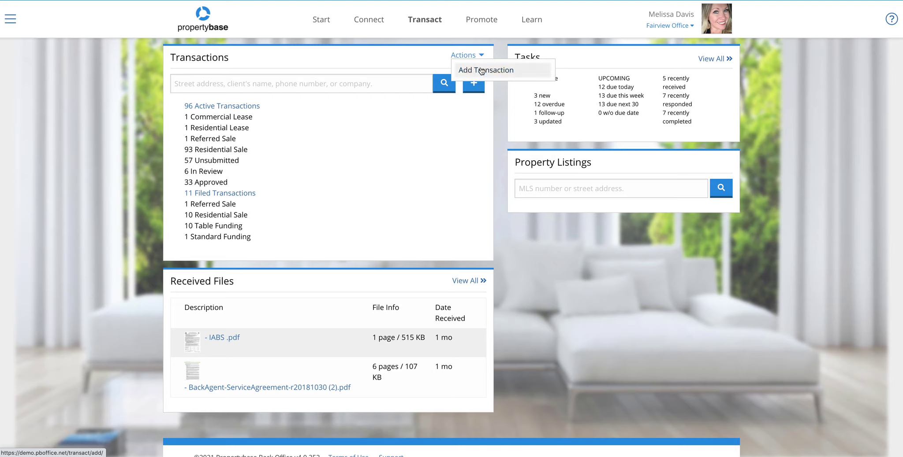
{"action": "left_click", "coordinate": [482, 181]}
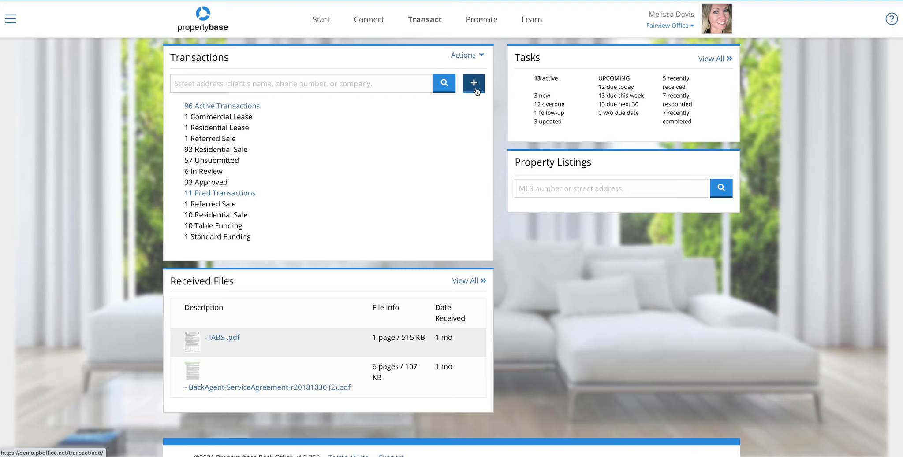
{"action": "left_click", "coordinate": [247, 109]}
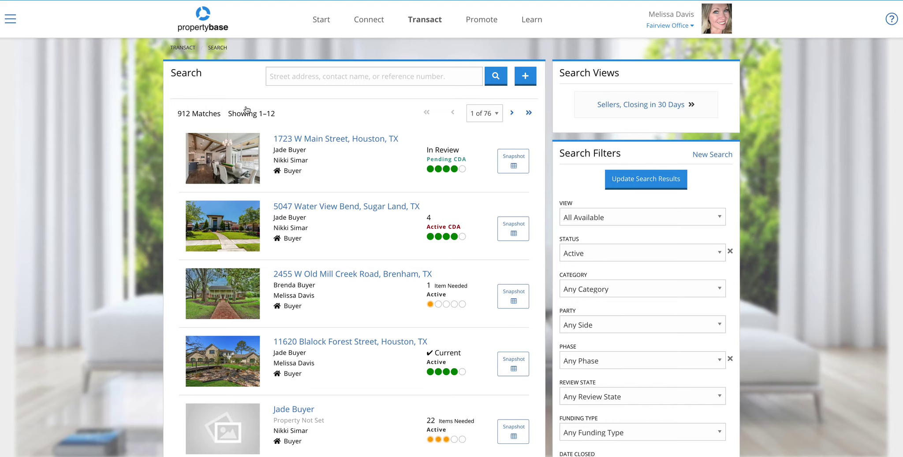
{"action": "left_click", "coordinate": [375, 278]}
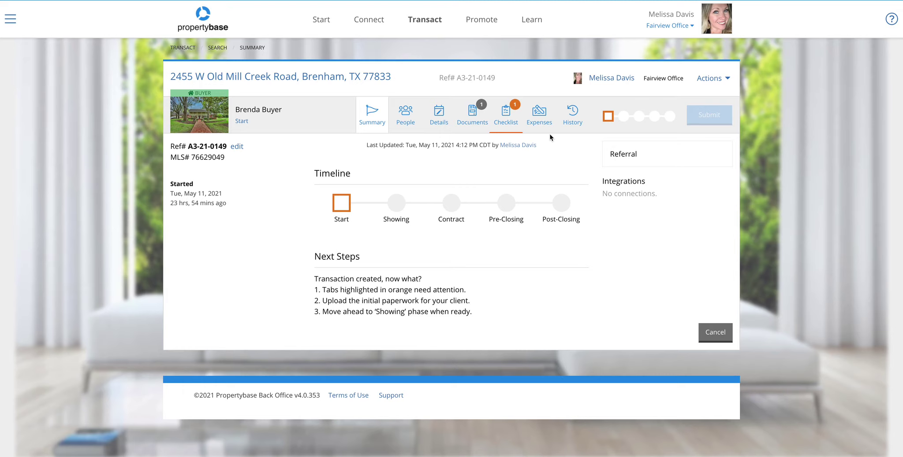
Advance the transaction's timeline through the Showing phase to the Contract phase.
{"action": "left_click", "coordinate": [401, 204]}
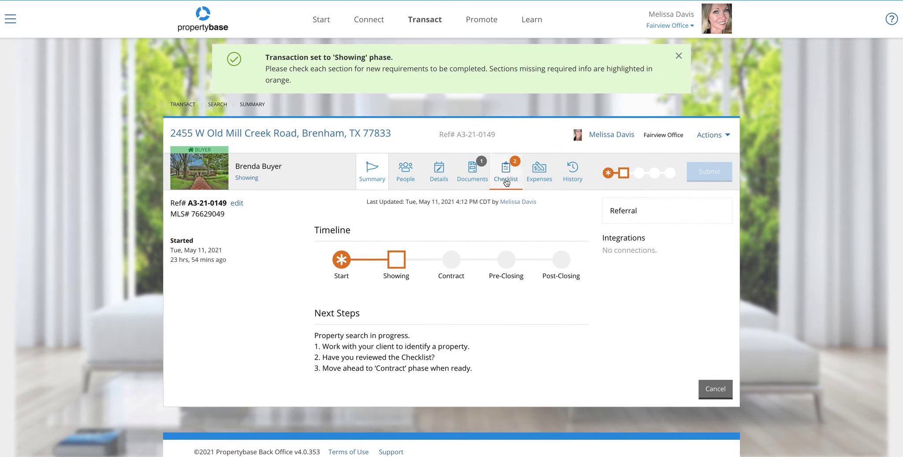
{"action": "left_click", "coordinate": [453, 264]}
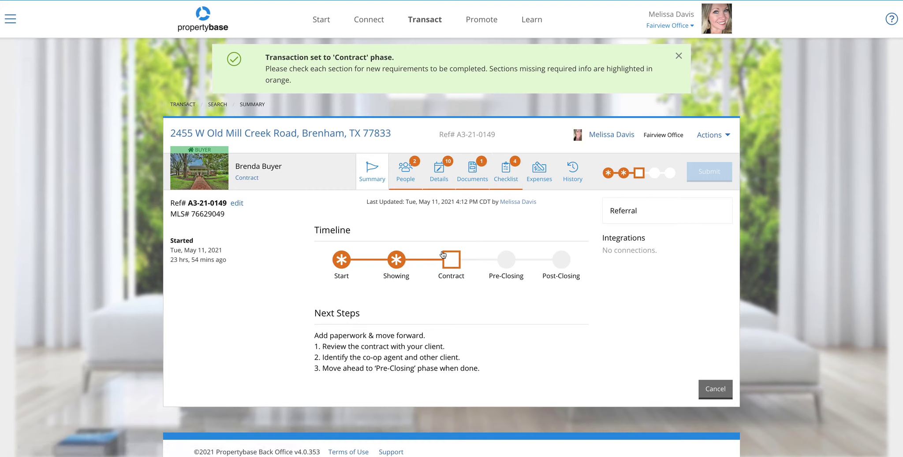
{"action": "scroll", "coordinate": [326, 194], "scroll_direction": "down", "scroll_amount": 1}
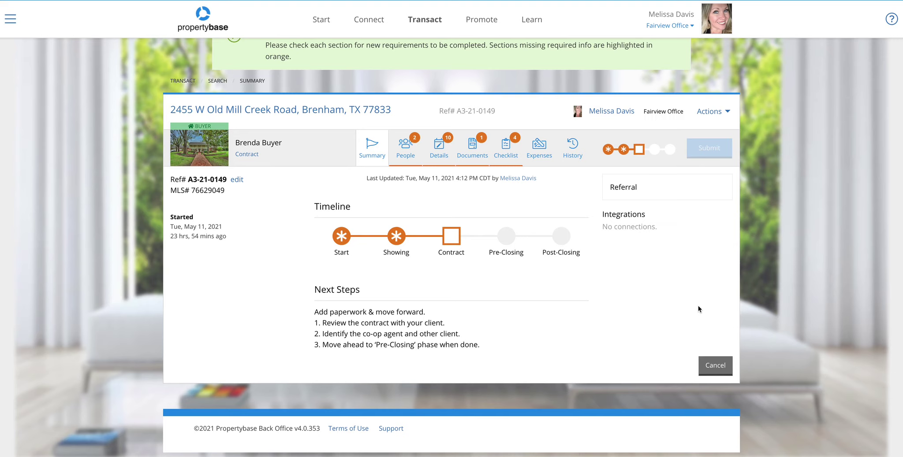
Look at the transaction's additional actions for sharing, adding an expense or reviewing, and at its cancel option.
{"action": "left_click", "coordinate": [719, 113]}
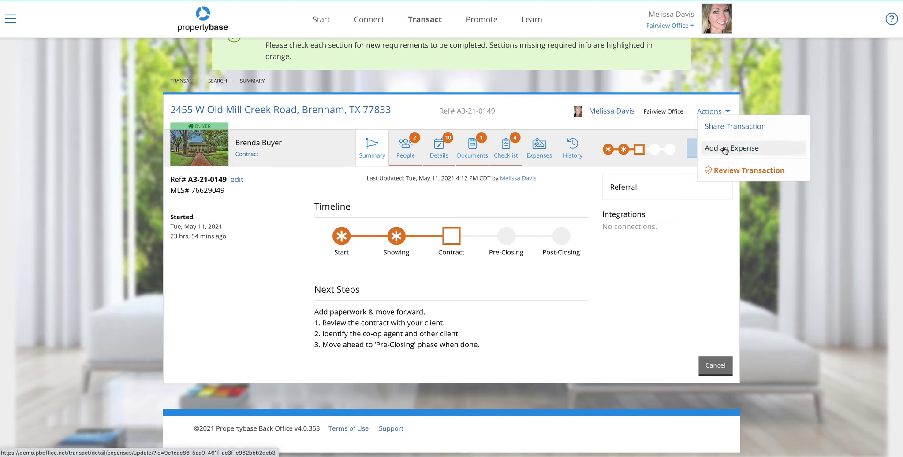
{"action": "left_click", "coordinate": [701, 150]}
{"action": "left_click", "coordinate": [655, 300]}
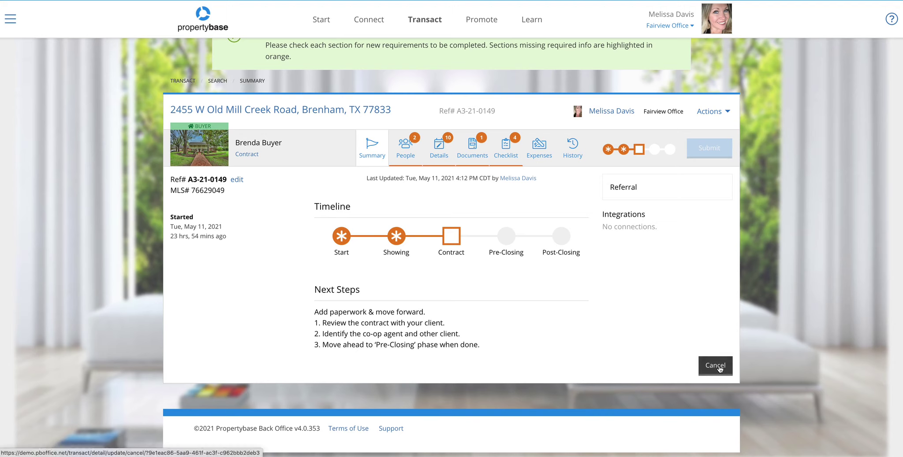
{"action": "left_click", "coordinate": [719, 368]}
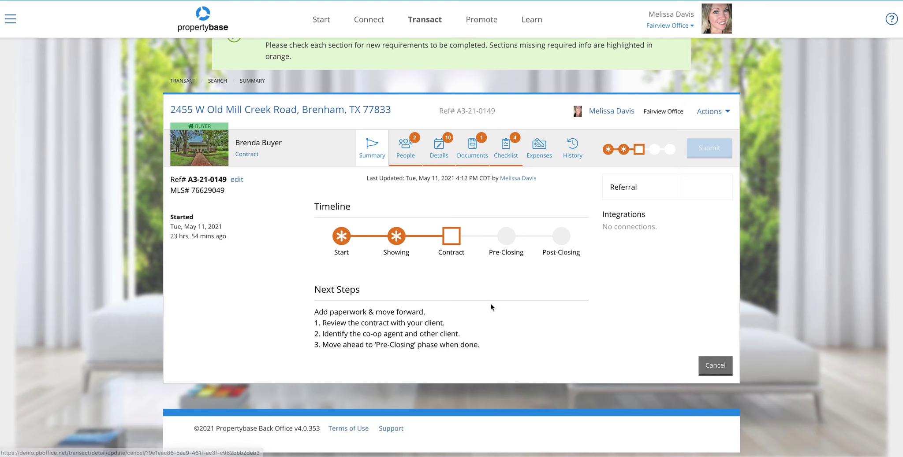
Review the transaction's people, required details, documents, checklist, expenses and history sections.
{"action": "left_click", "coordinate": [410, 156]}
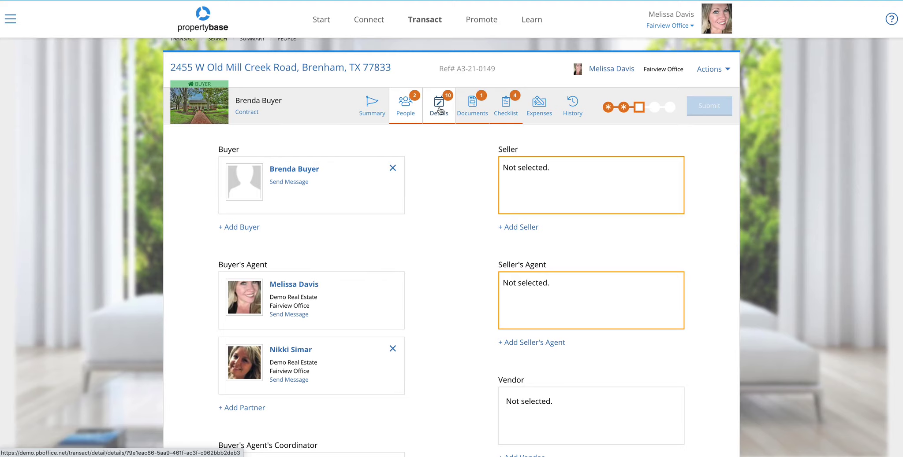
{"action": "left_click", "coordinate": [440, 110]}
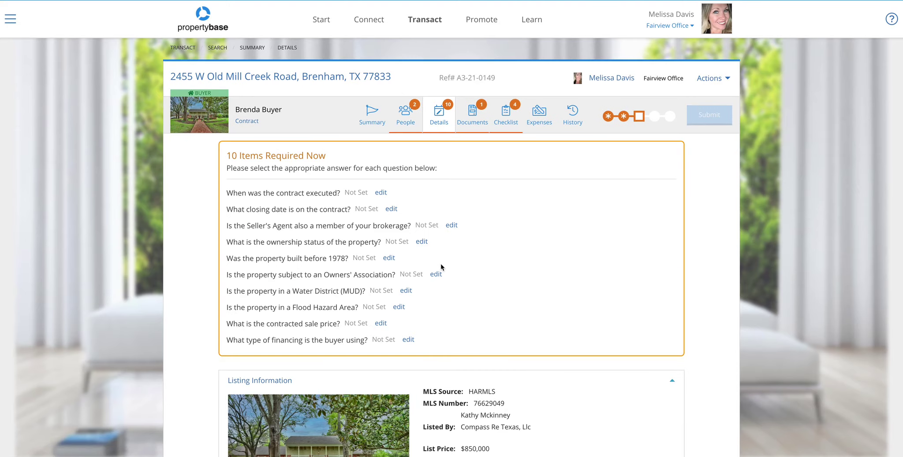
{"action": "scroll", "coordinate": [440, 263], "scroll_direction": "down", "scroll_amount": 3}
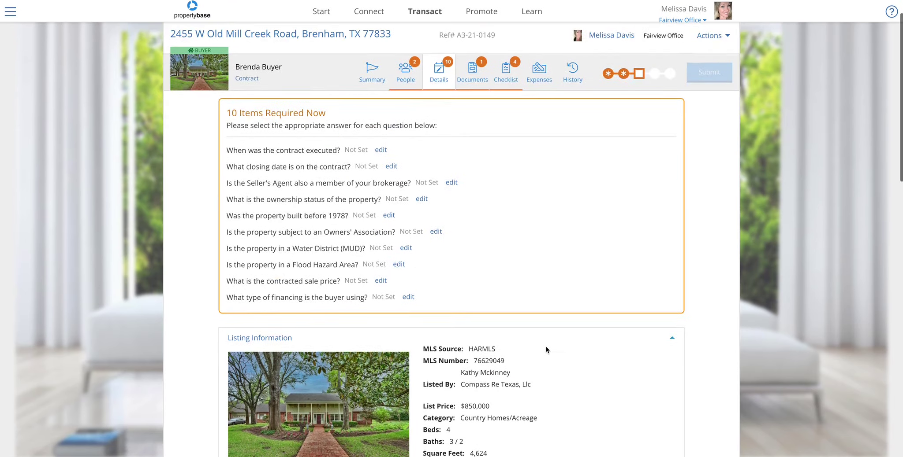
{"action": "scroll", "coordinate": [546, 346], "scroll_direction": "up", "scroll_amount": 1}
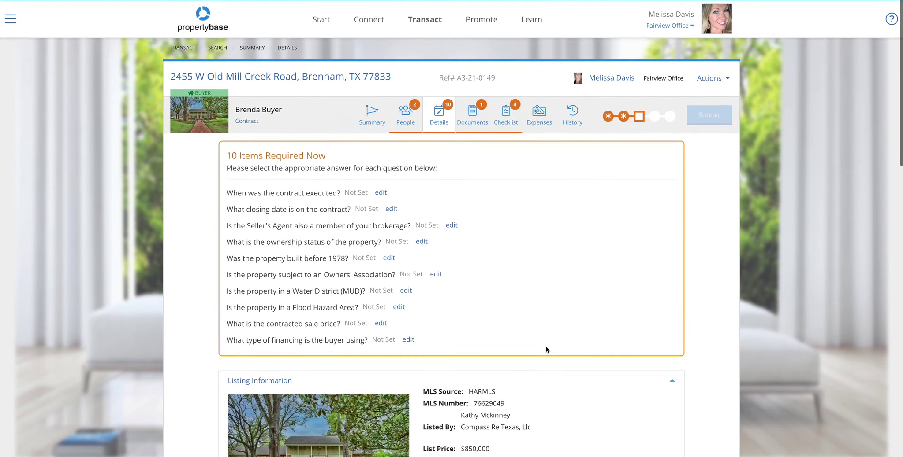
{"action": "left_click", "coordinate": [468, 117]}
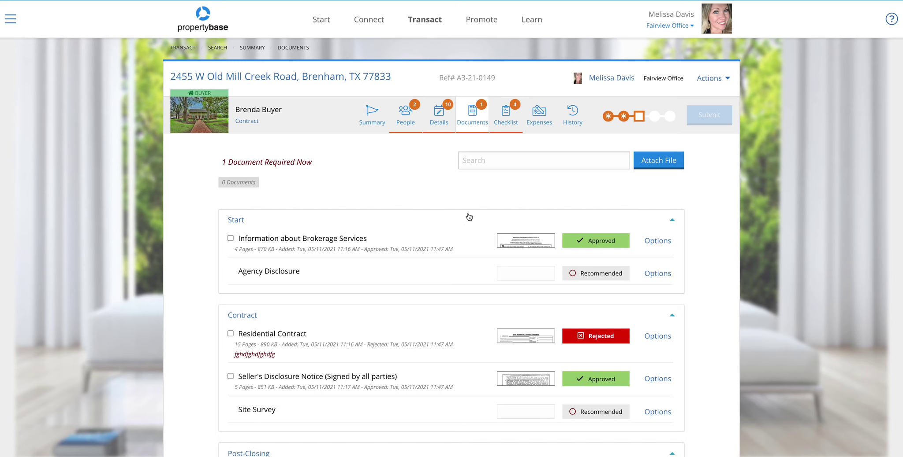
{"action": "left_click", "coordinate": [510, 119]}
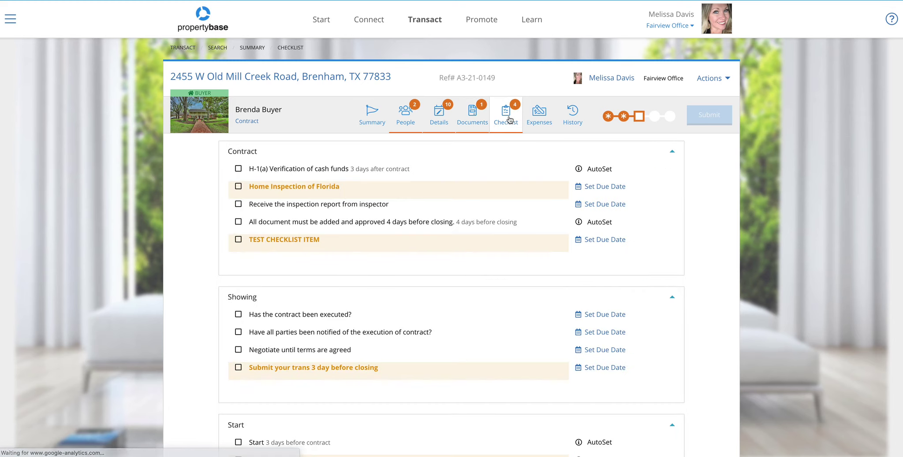
{"action": "left_click", "coordinate": [539, 115]}
{"action": "left_click", "coordinate": [566, 119]}
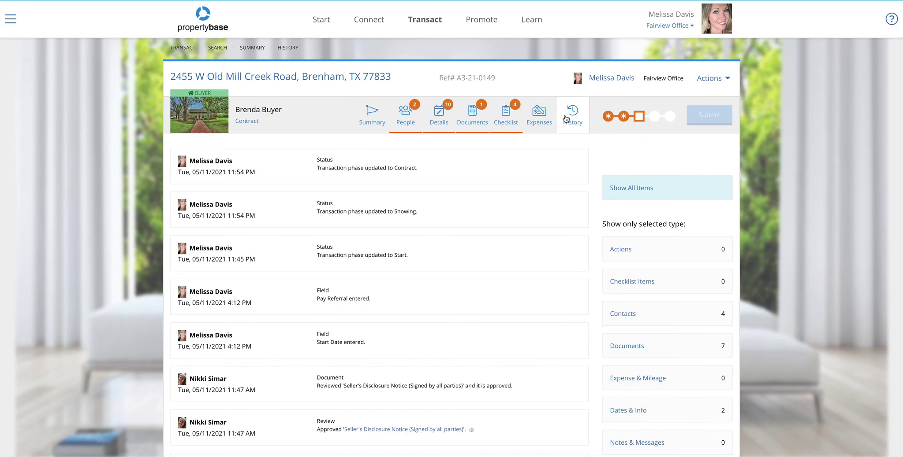
Return to the transaction's summary and advance it to the Pre-Closing phase.
{"action": "left_click", "coordinate": [375, 121]}
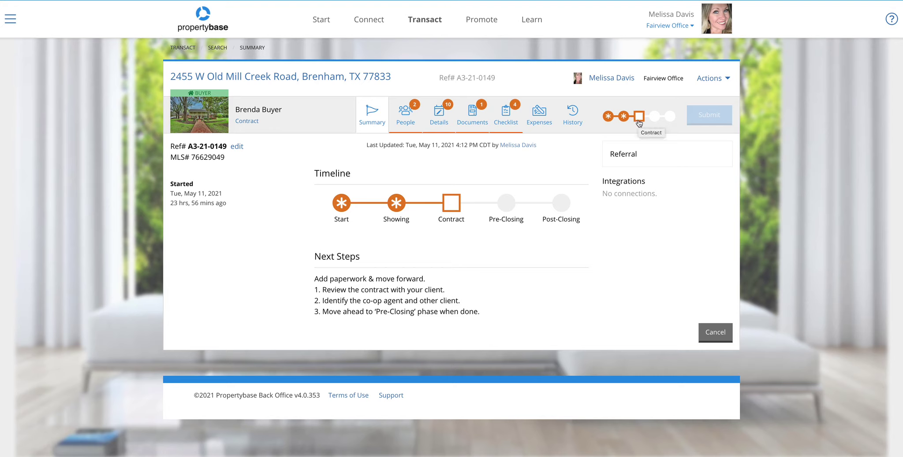
{"action": "left_click", "coordinate": [654, 116]}
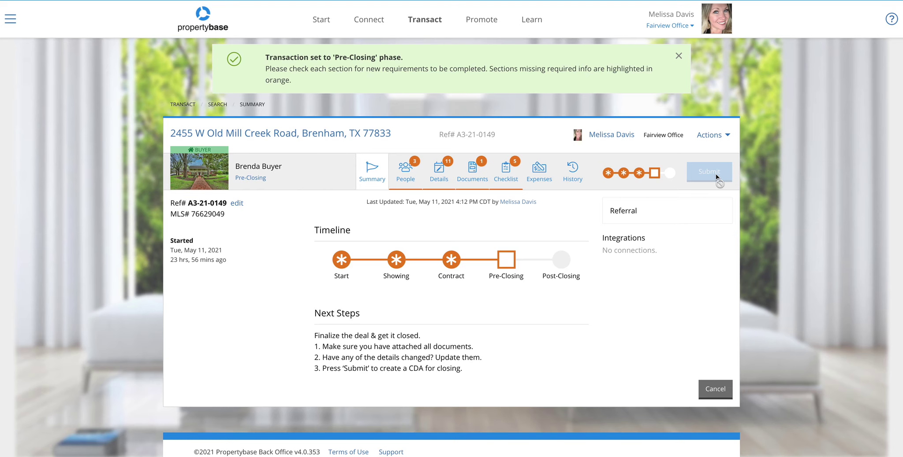
View the Promote marketing center with its catalog and the Learn page with its training resources.
{"action": "left_click", "coordinate": [482, 21]}
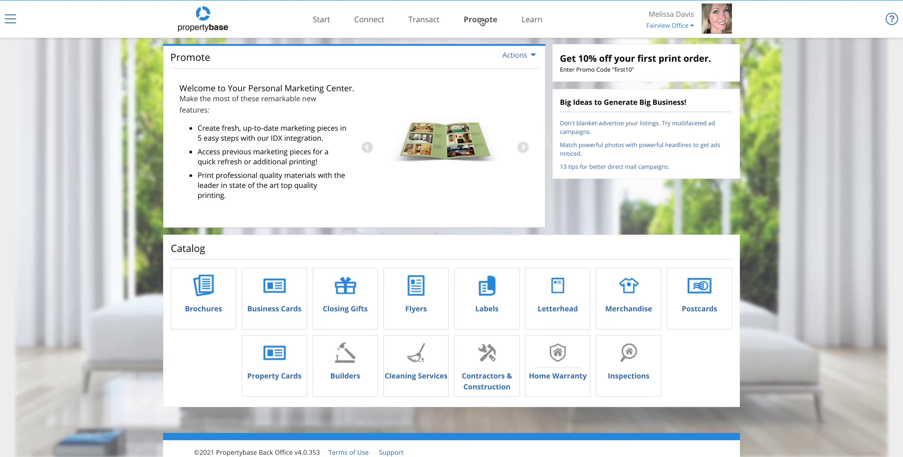
{"action": "left_click", "coordinate": [532, 58]}
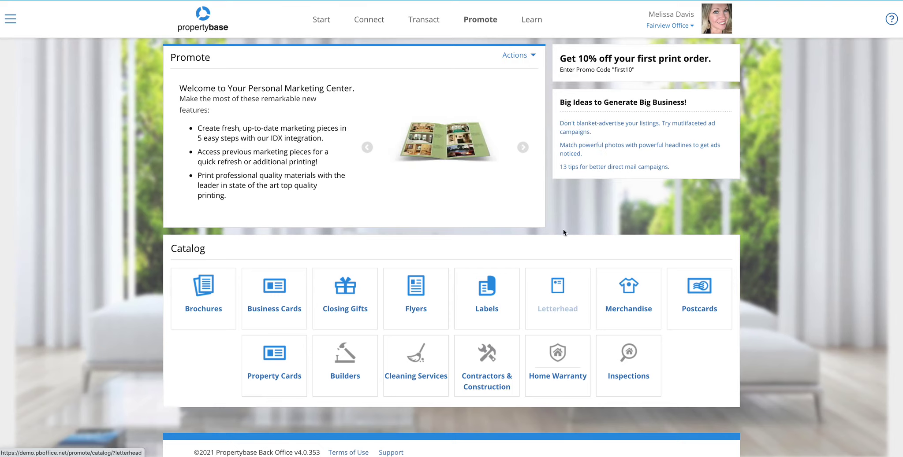
{"action": "left_click", "coordinate": [532, 21]}
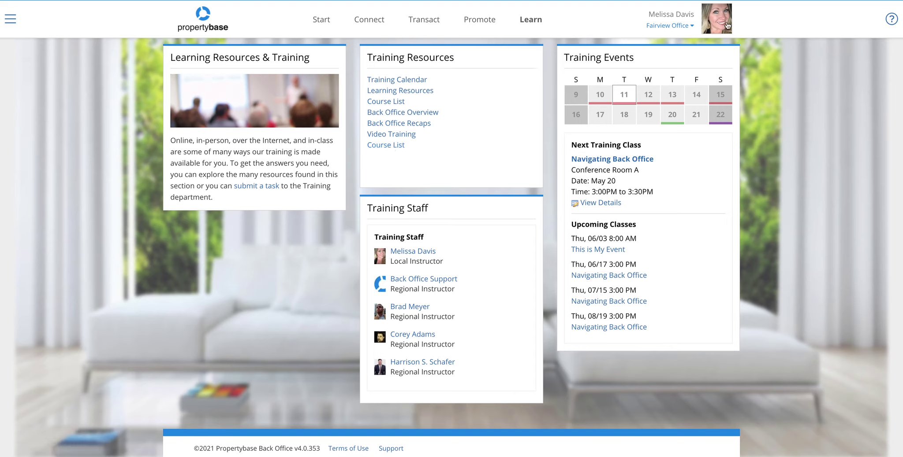
Show the profile options for account, settings, reports and logout.
{"action": "mouse_move", "coordinate": [723, 23]}
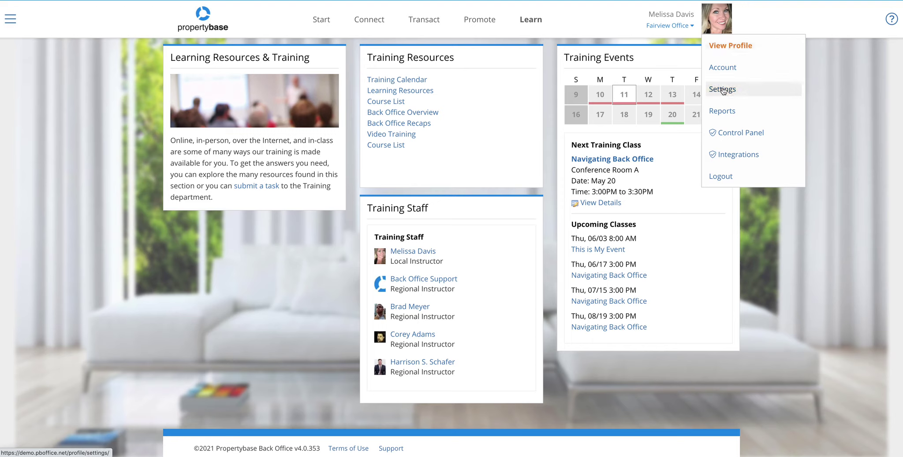
View the personal, office and transaction reports page, and open the office-level Control Panel.
{"action": "left_click", "coordinate": [723, 111]}
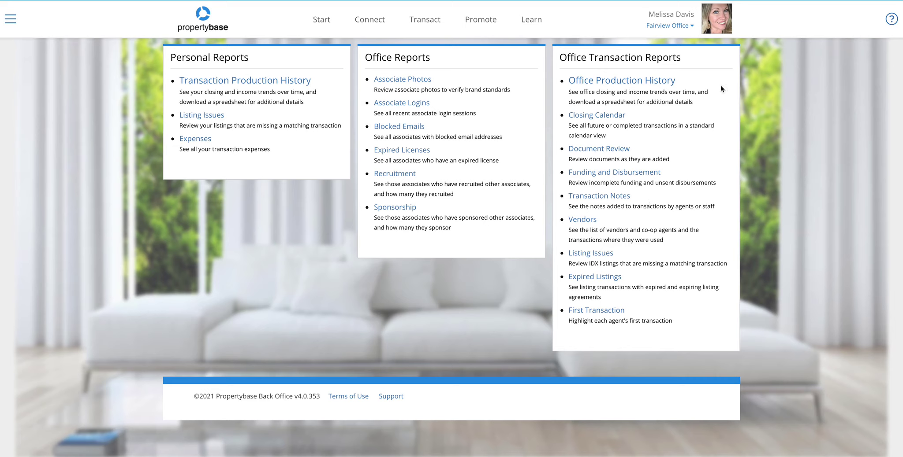
{"action": "left_click", "coordinate": [719, 27]}
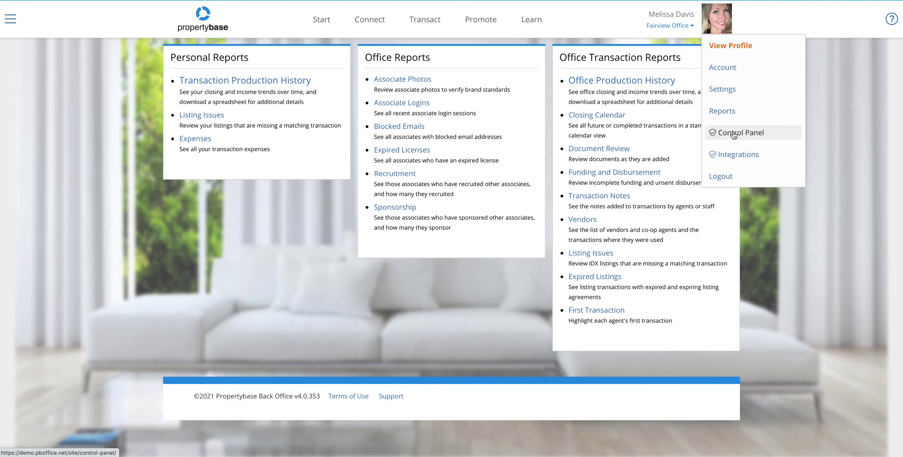
{"action": "left_click", "coordinate": [733, 135]}
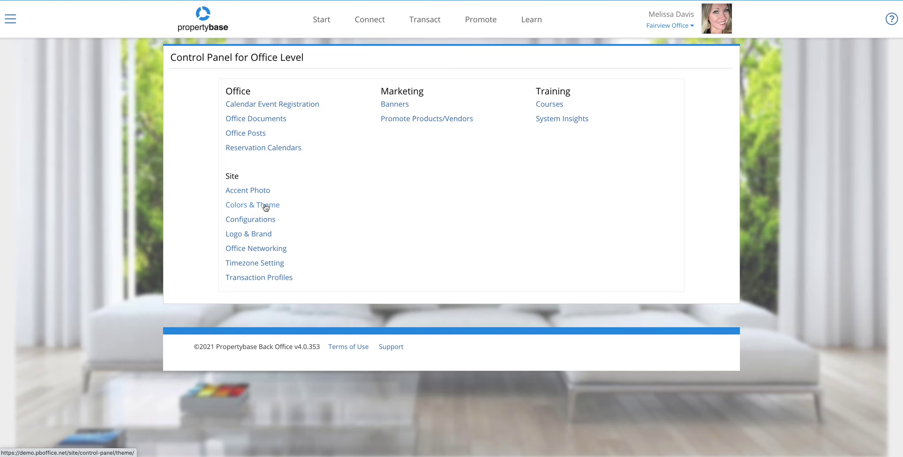
Review the office's Colors & Theme settings for Branding, Transact, Calendar and Associate, and return to the Start page.
{"action": "left_click", "coordinate": [265, 206]}
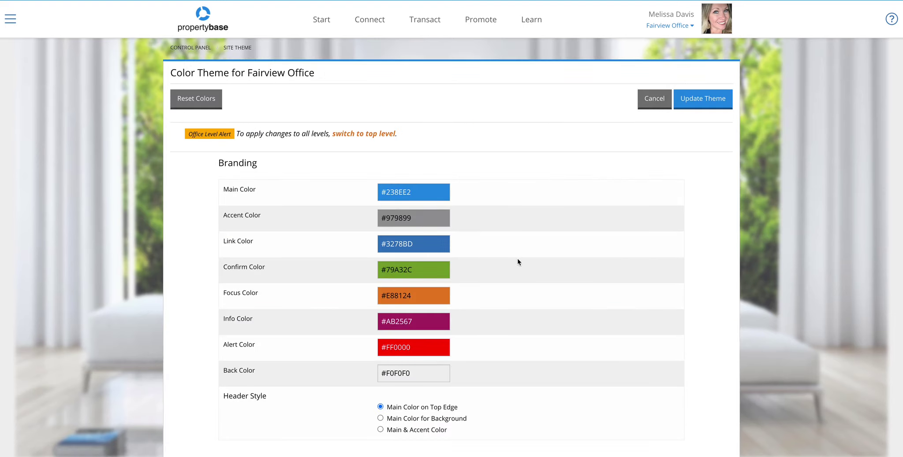
{"action": "scroll", "coordinate": [518, 259], "scroll_direction": "down", "scroll_amount": 8}
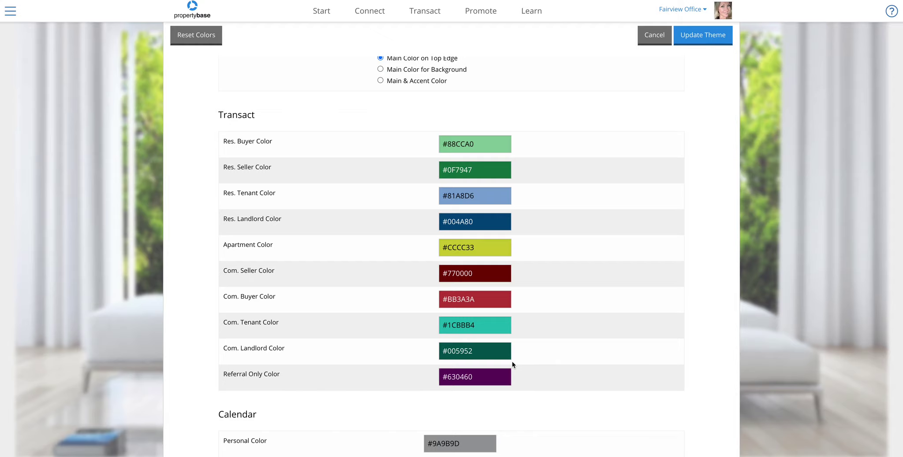
{"action": "scroll", "coordinate": [513, 364], "scroll_direction": "down", "scroll_amount": 6}
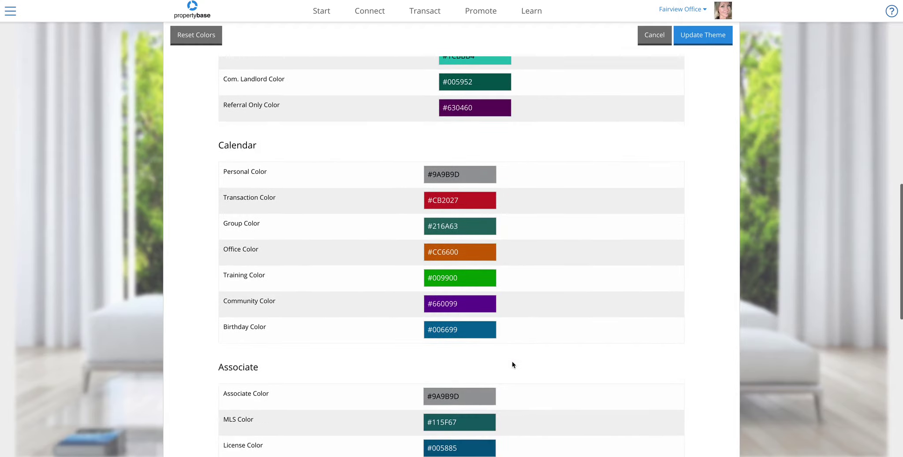
{"action": "scroll", "coordinate": [512, 364], "scroll_direction": "down", "scroll_amount": 6}
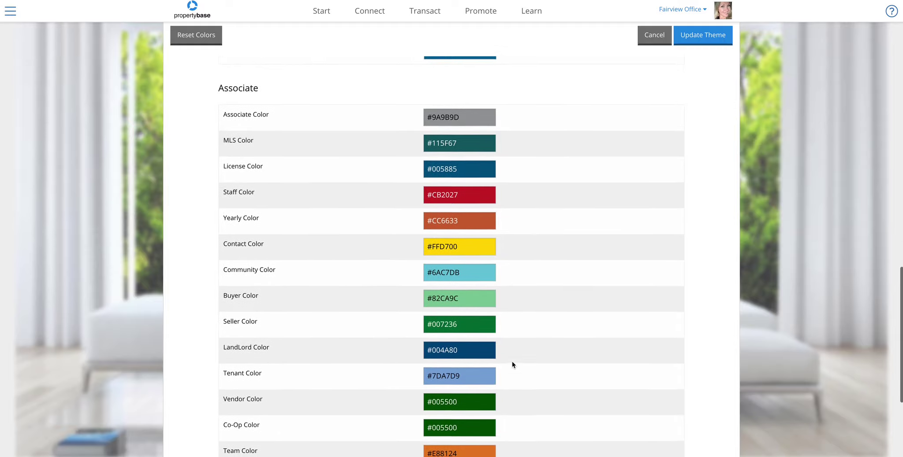
{"action": "scroll", "coordinate": [512, 364], "scroll_direction": "down", "scroll_amount": 4}
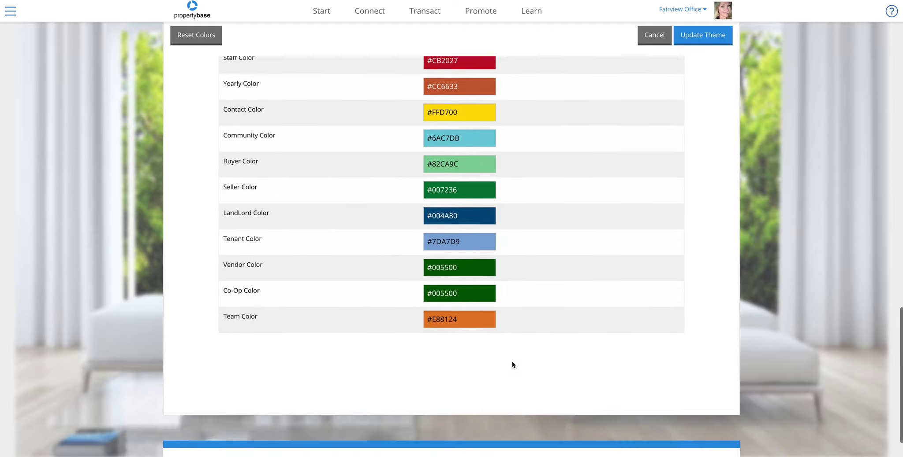
{"action": "scroll", "coordinate": [512, 361], "scroll_direction": "up", "scroll_amount": 20}
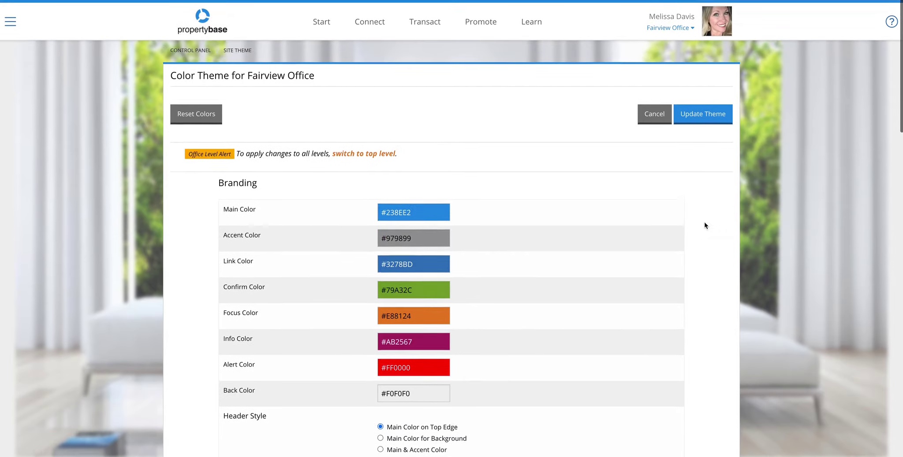
{"action": "mouse_move", "coordinate": [717, 27]}
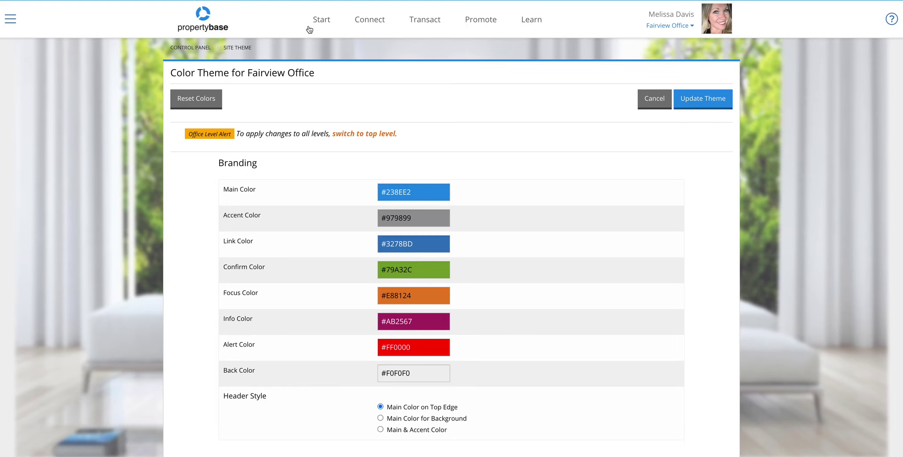
{"action": "left_click", "coordinate": [322, 25]}
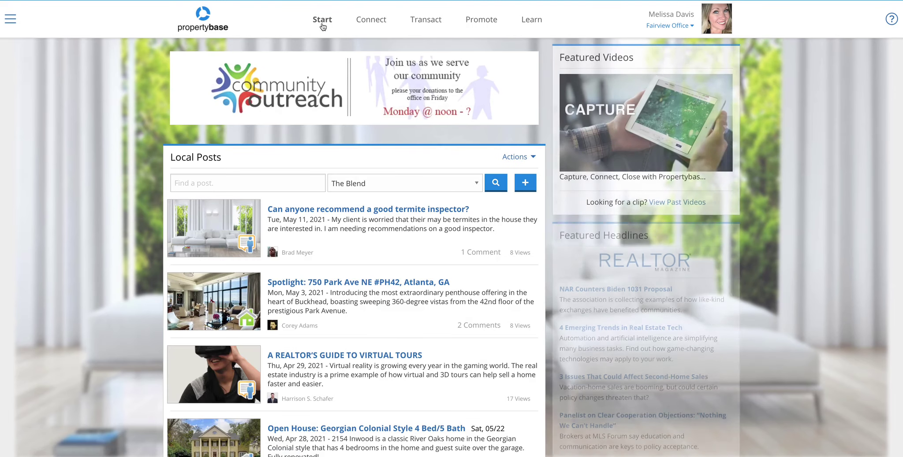